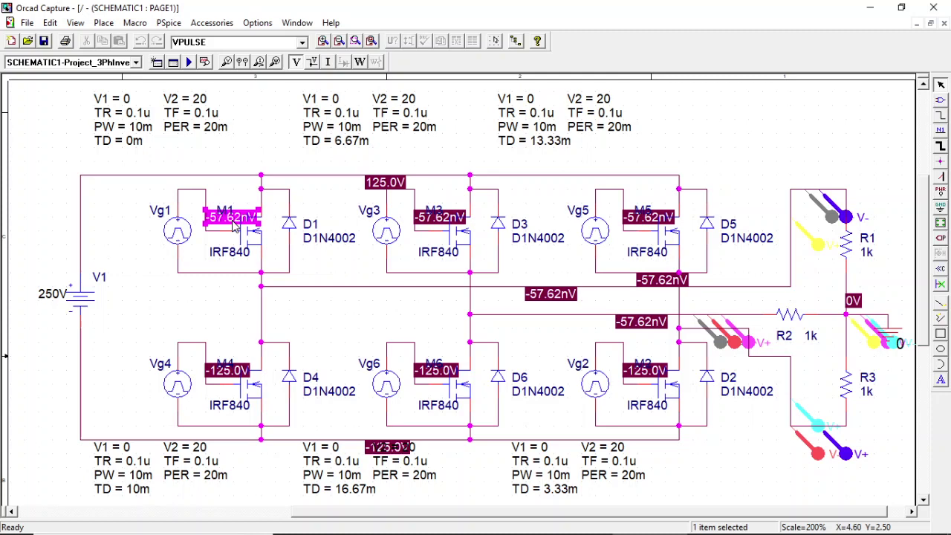
Delete the bias voltage labels on M1, M3, M5, below M5, and both -57.62nV labels.
key(Delete)
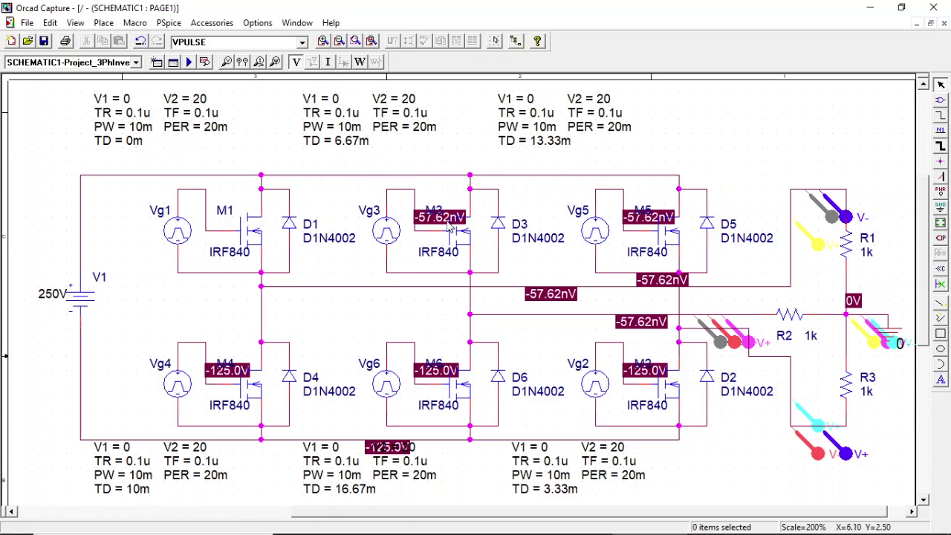
click(448, 229)
key(Delete)
click(644, 228)
key(Delete)
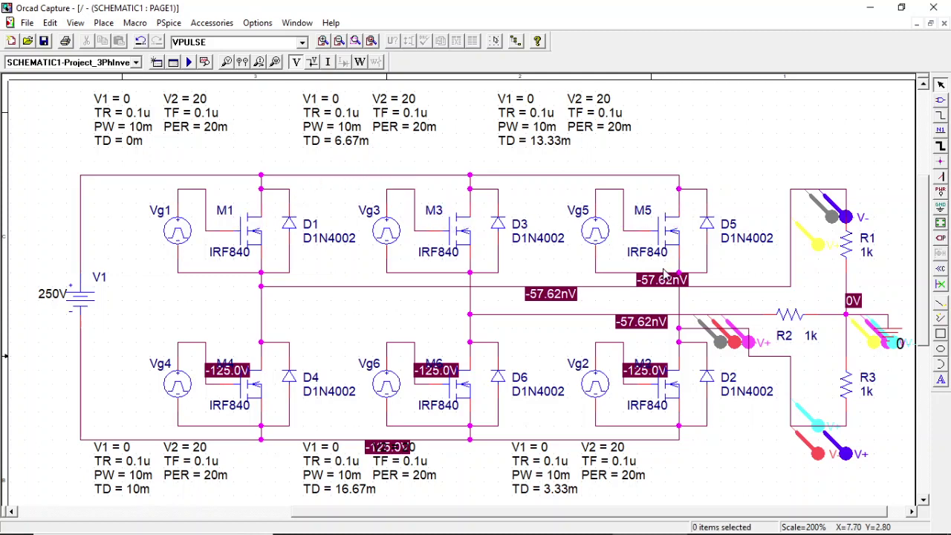
click(664, 281)
key(Delete)
click(565, 301)
key(Delete)
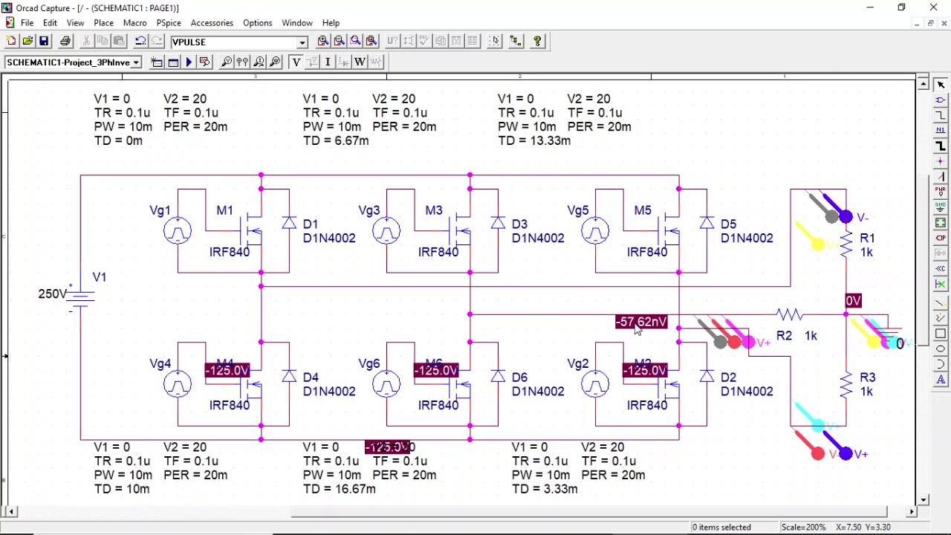
click(628, 325)
key(Delete)
Delete the -125.0V labels on M2, M6, M4 and below Vg6, plus the 0V load-node label.
click(650, 375)
key(Delete)
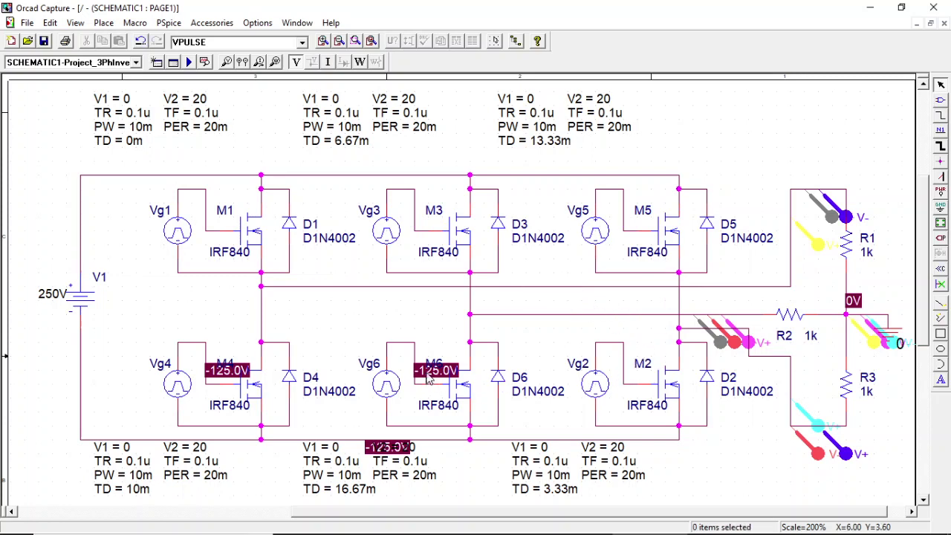
click(429, 371)
key(Delete)
click(234, 371)
key(Delete)
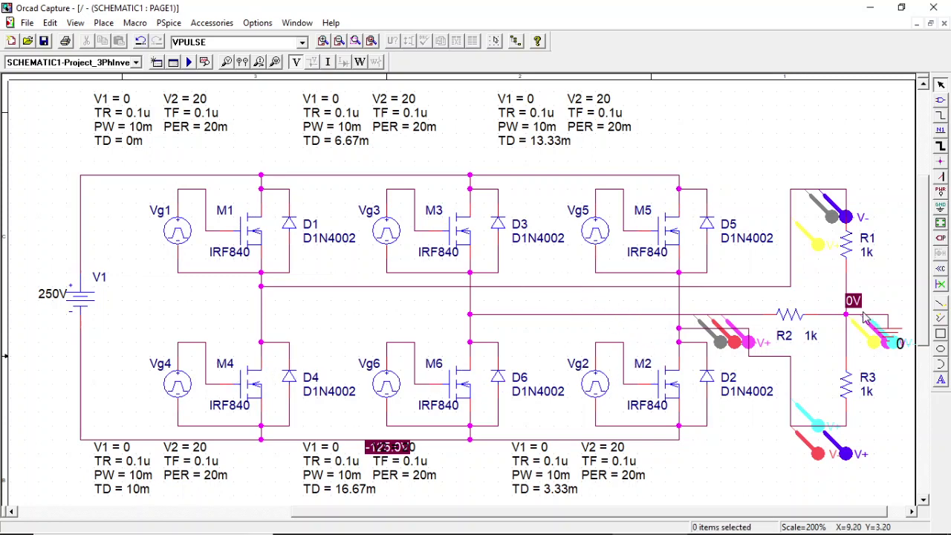
click(854, 300)
key(Delete)
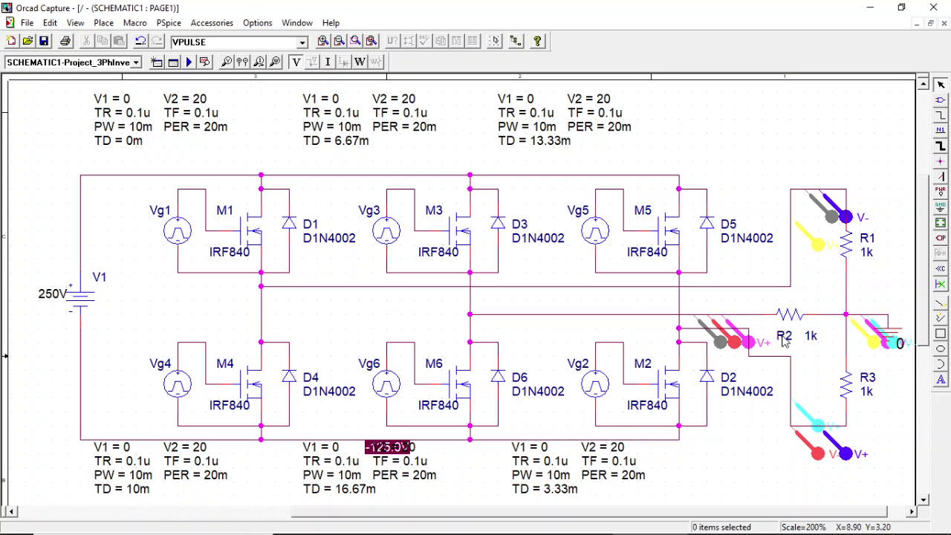
click(368, 449)
key(Delete)
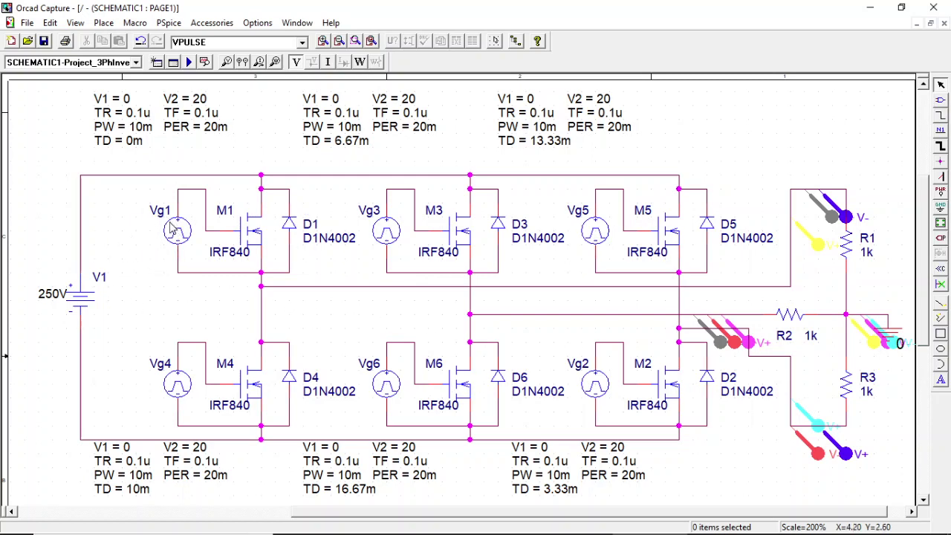
click(941, 103)
text(Vpulse)
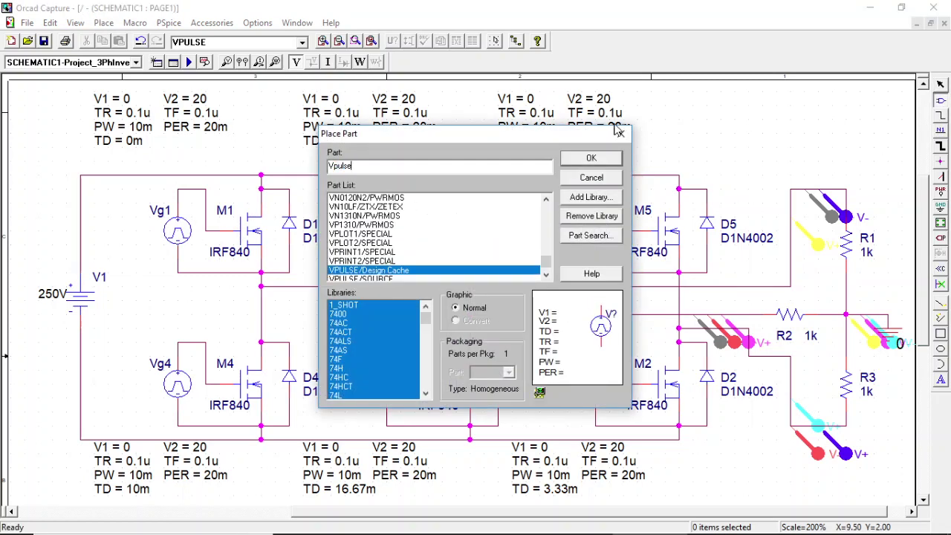
click(600, 158)
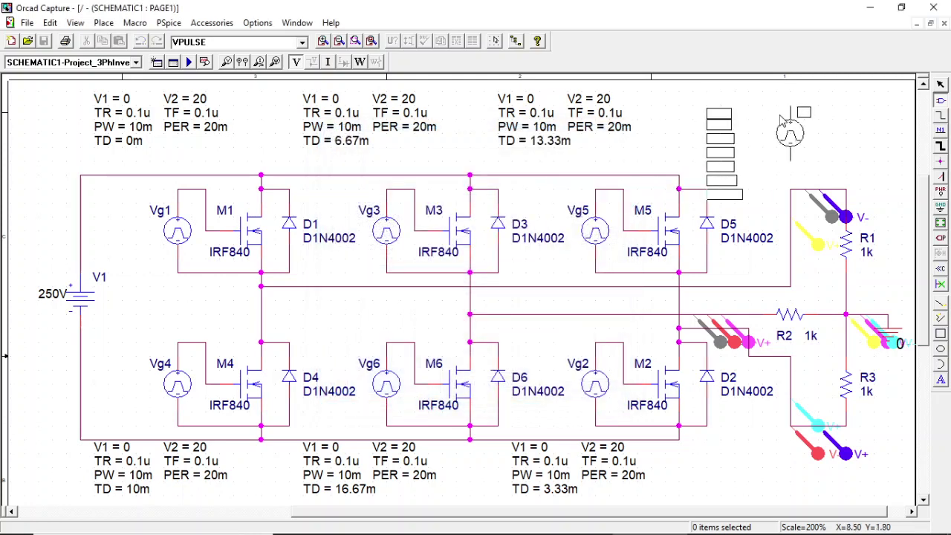
key(Escape)
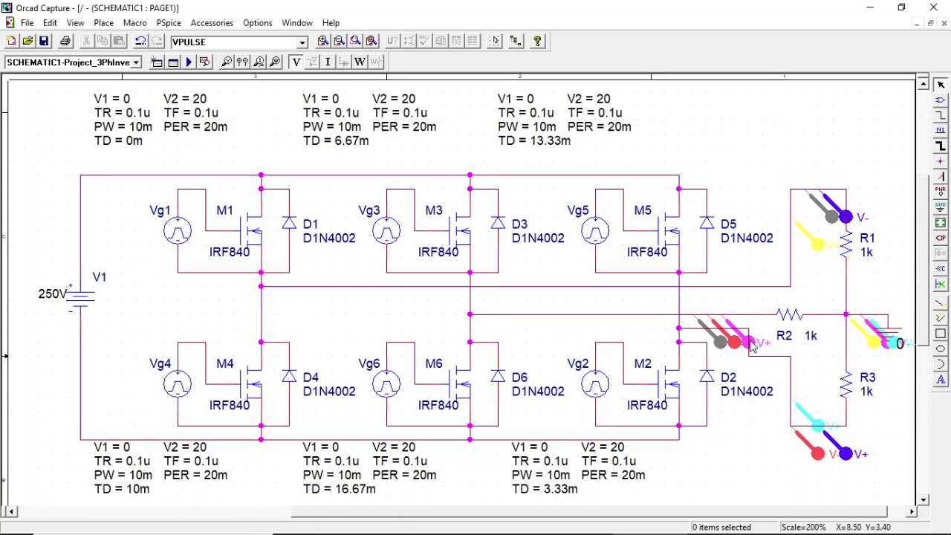
click(243, 62)
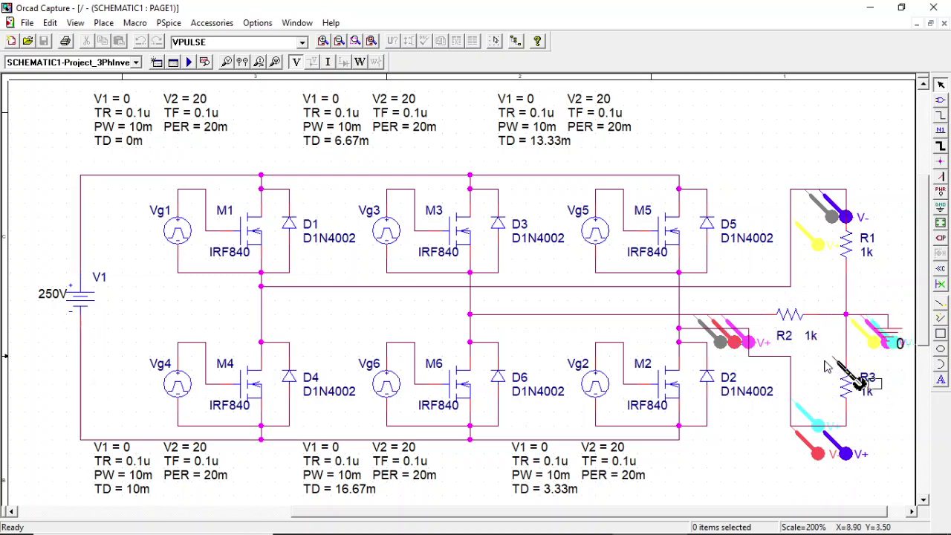
key(Escape)
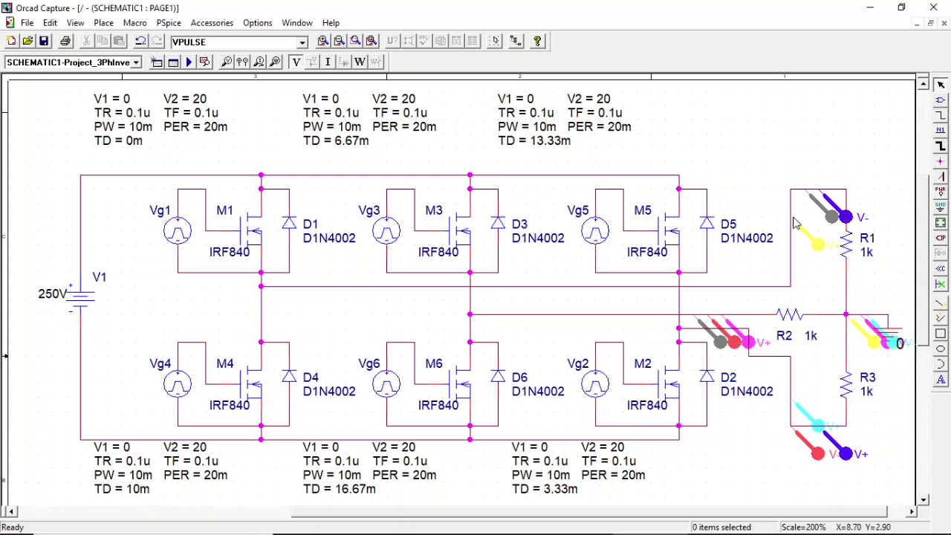
click(169, 23)
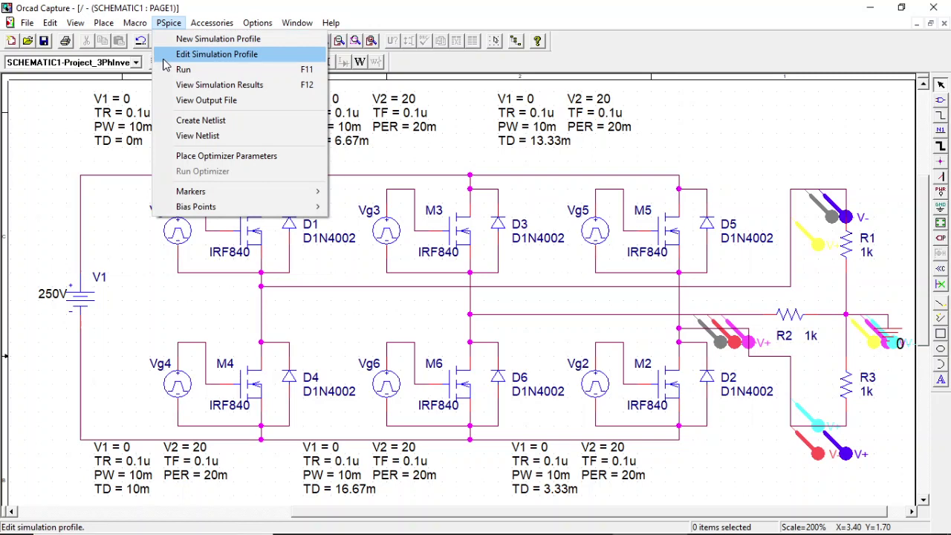
click(164, 59)
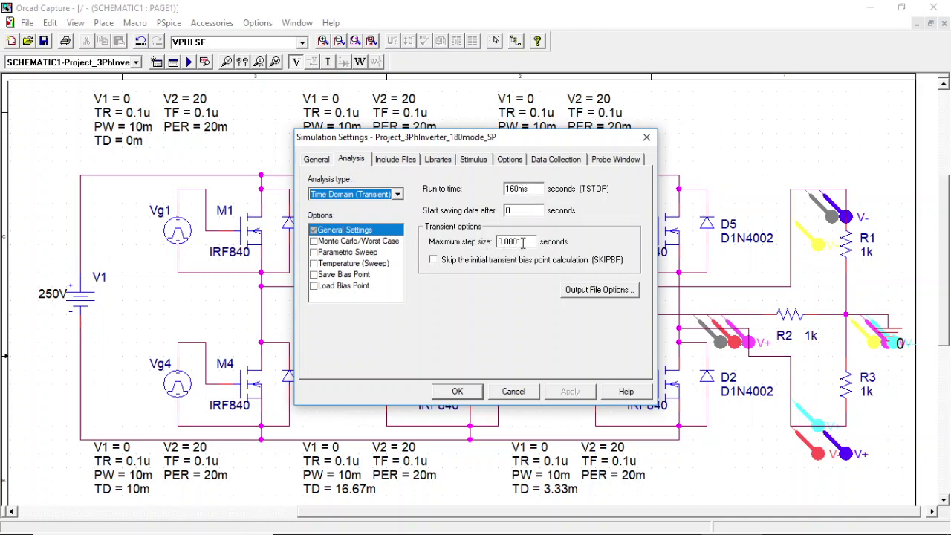
click(455, 394)
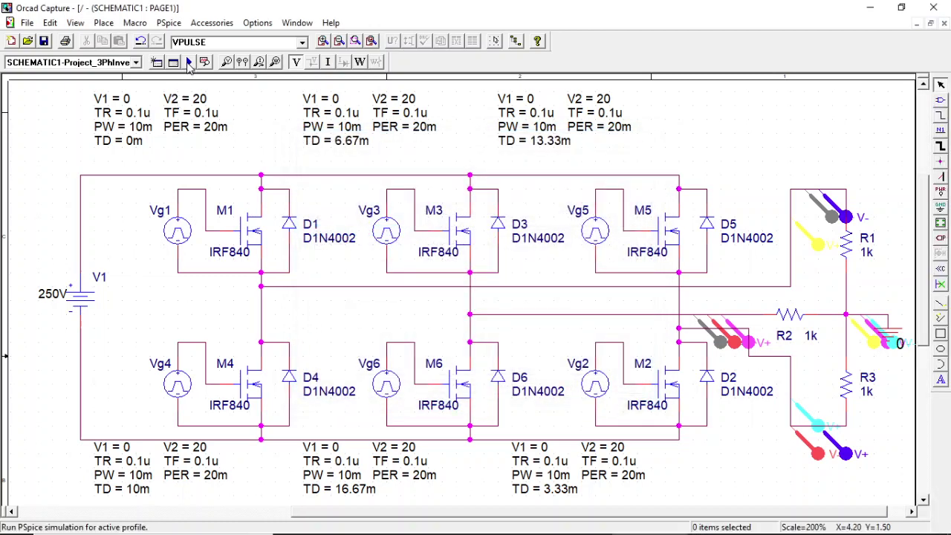
click(187, 61)
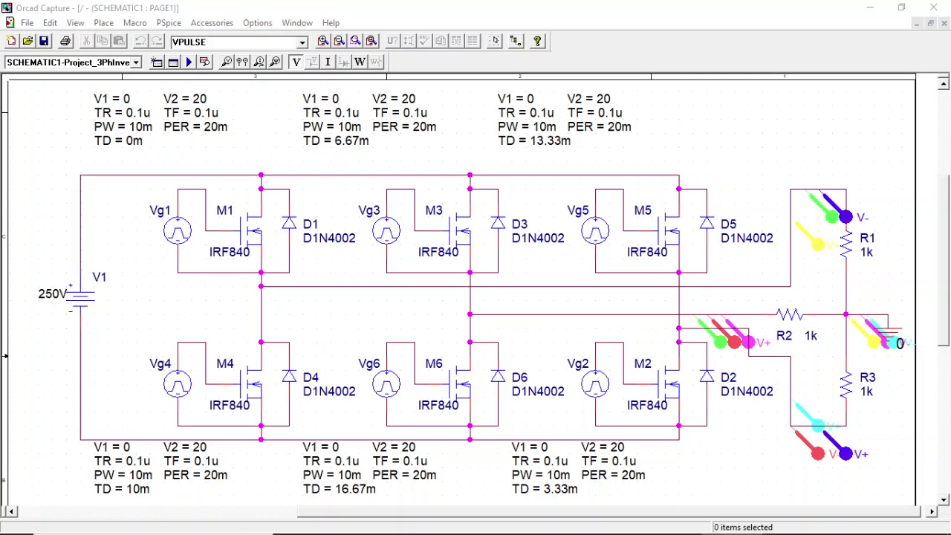
Bring the PSpice A/D window showing the six simulated voltage waveforms to the front.
click(739, 526)
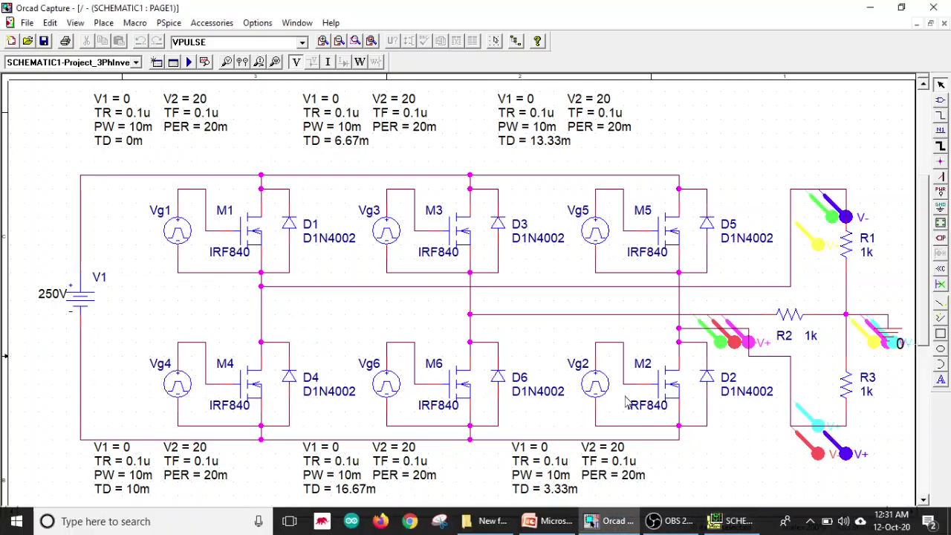
click(740, 528)
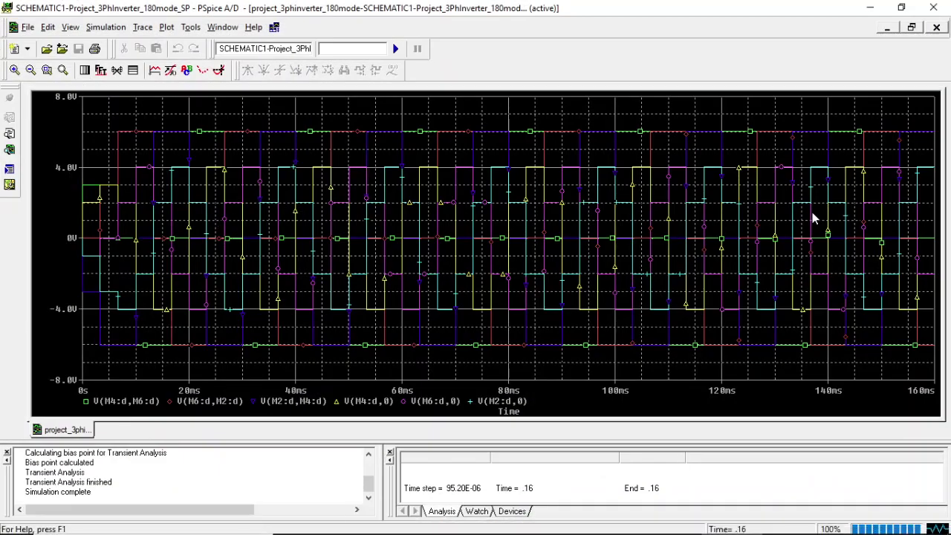
Add a second plot to the window and move the V(M4:d,M6:d) trace into it.
click(167, 28)
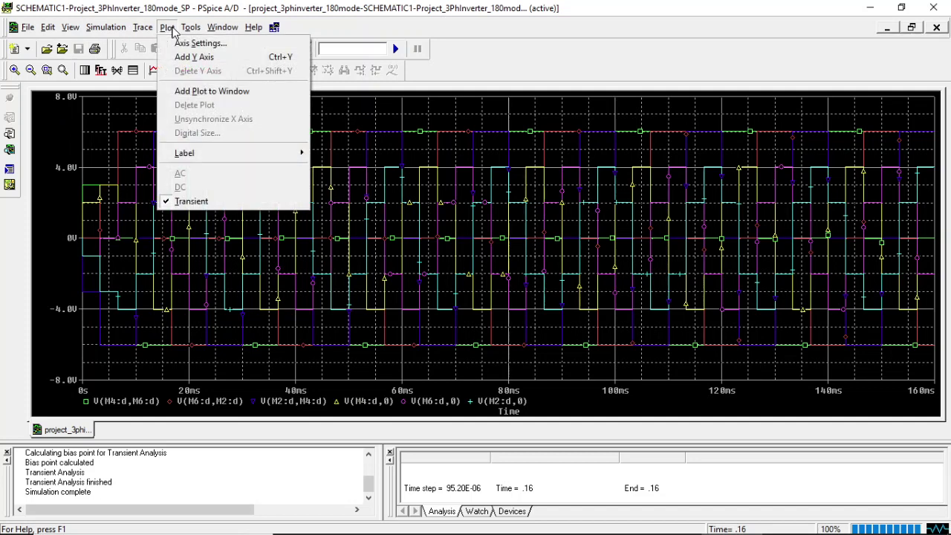
click(186, 93)
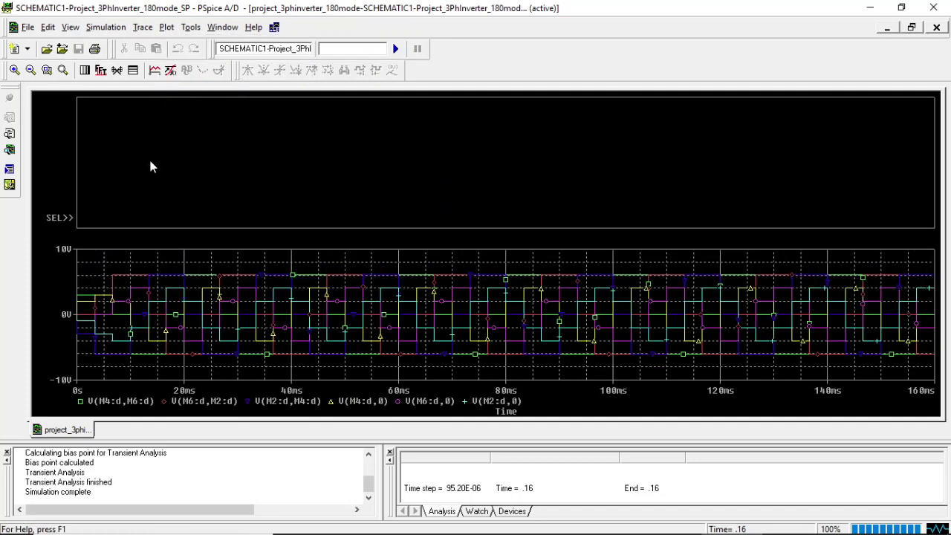
click(120, 404)
key(ctrl+x)
key(ctrl+v)
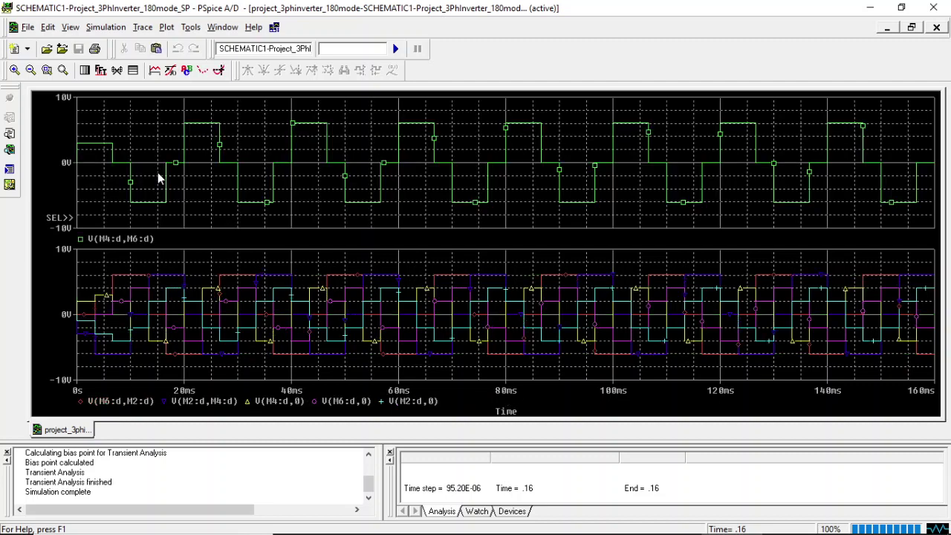
Give the green V(M4:d,M6:d) trace in the upper plot a thicker line width.
right_click(219, 145)
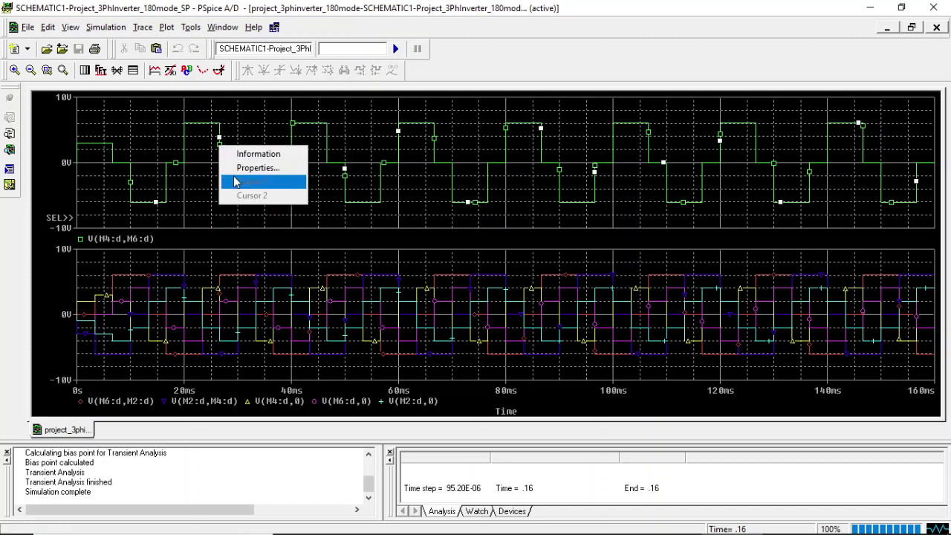
click(245, 168)
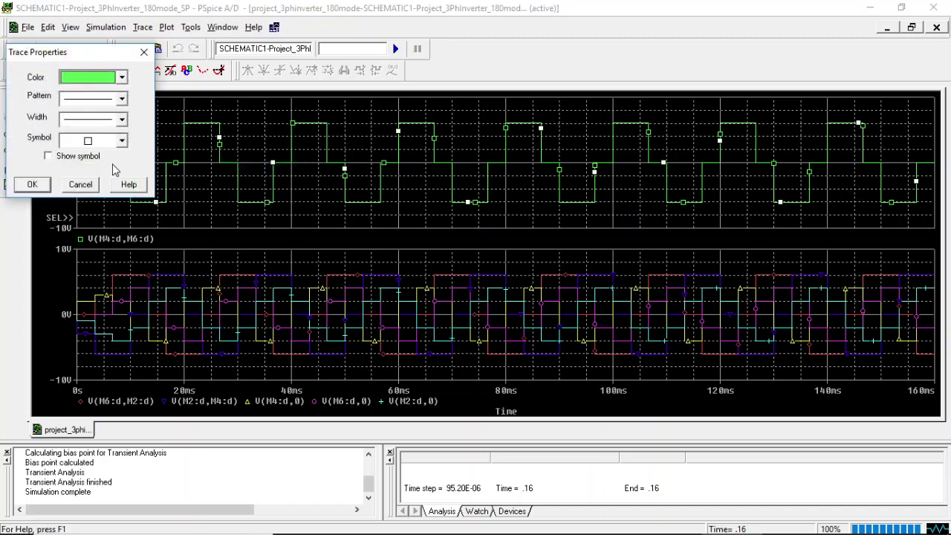
click(122, 123)
click(110, 169)
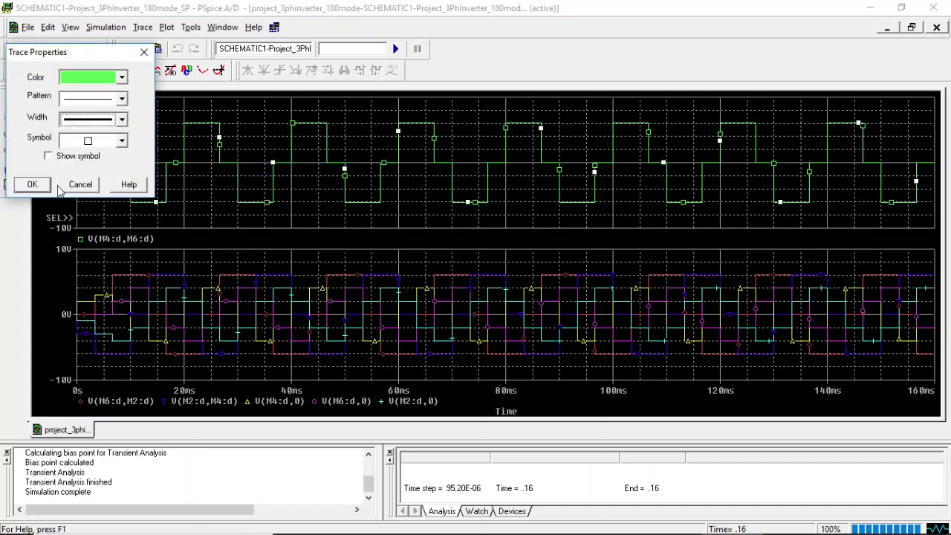
click(33, 186)
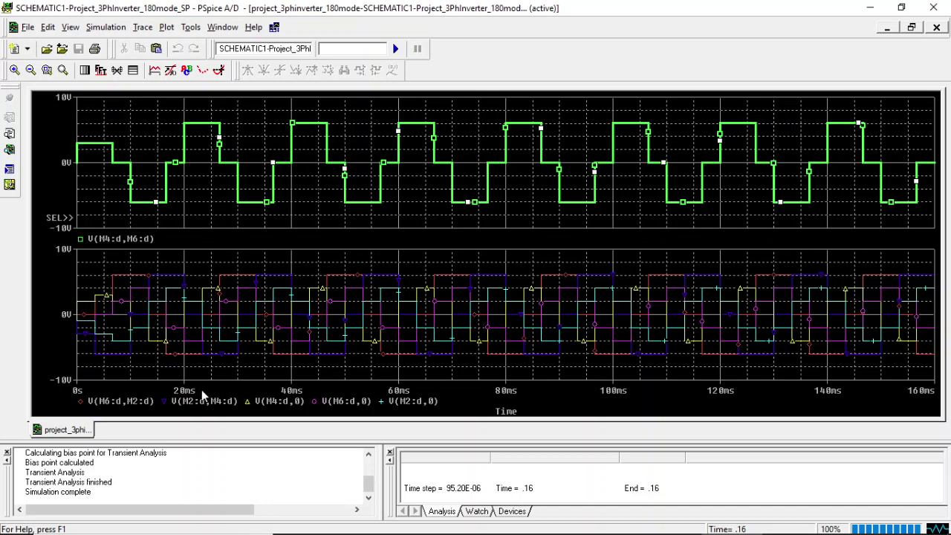
Move V(M6:d,M2:d) into the upper plot and draw it as a thicker red trace.
click(115, 401)
key(Delete)
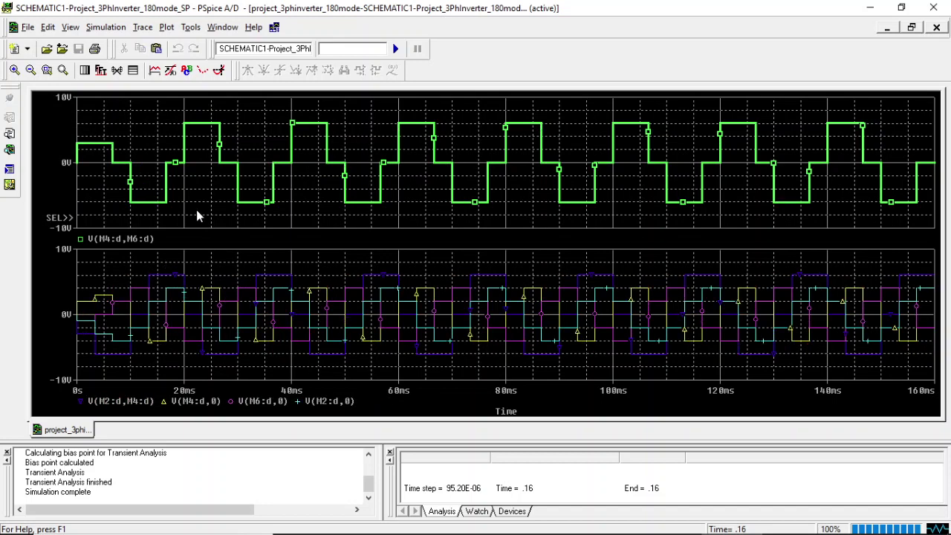
key(ctrl+v)
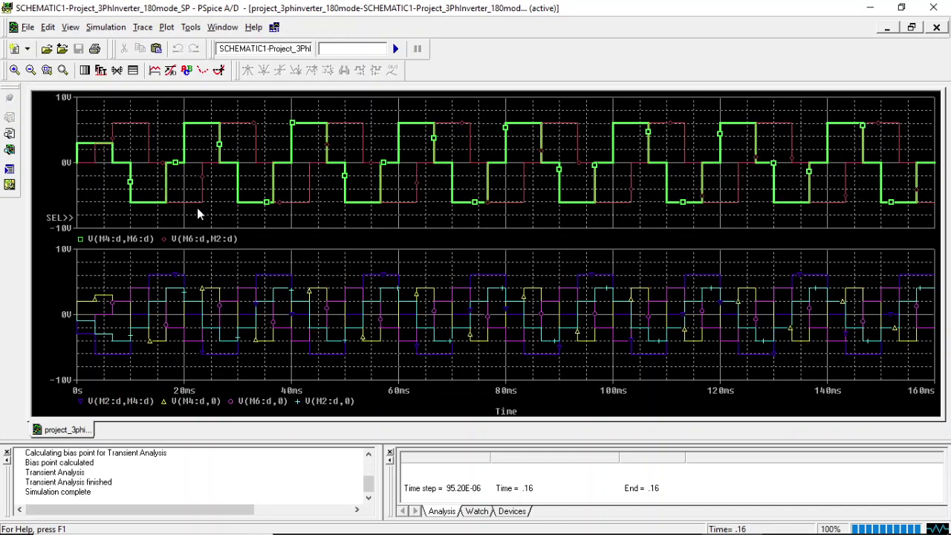
right_click(117, 130)
click(142, 146)
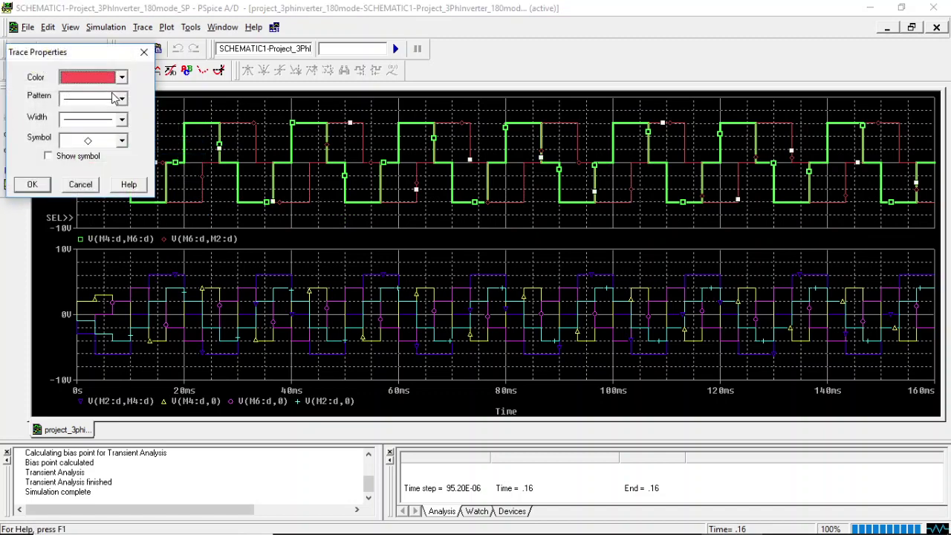
click(119, 119)
click(113, 163)
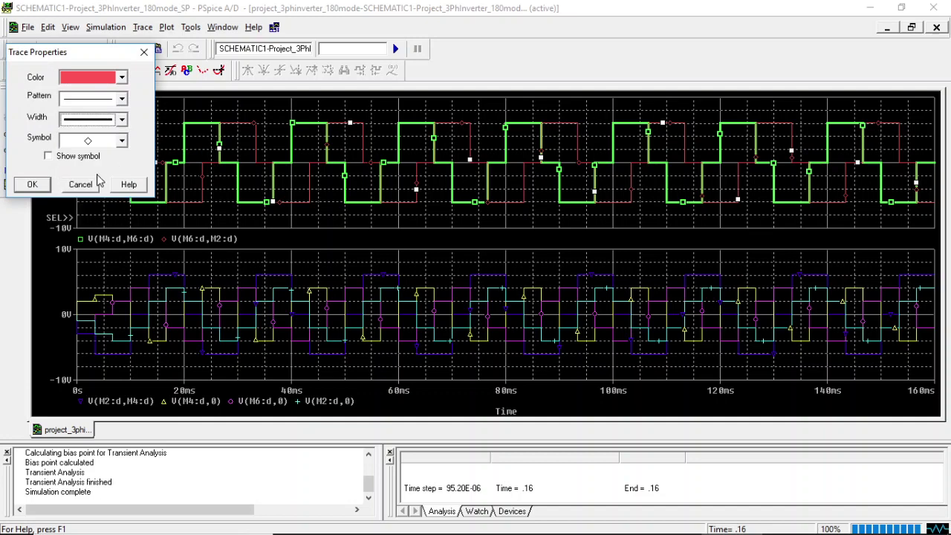
click(31, 185)
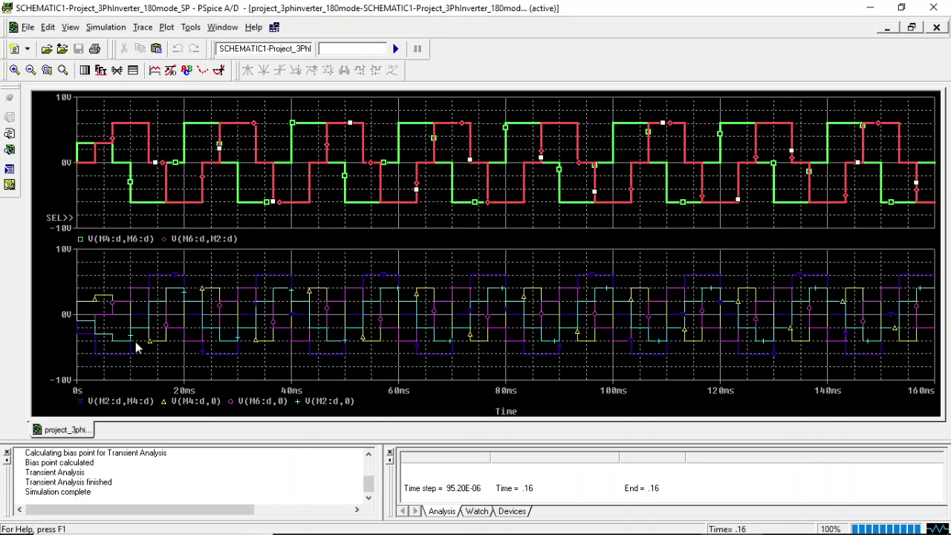
click(117, 401)
Paste V(M2:d,M4:d) into the upper plot and make it a thick orange trace.
key(Delete)
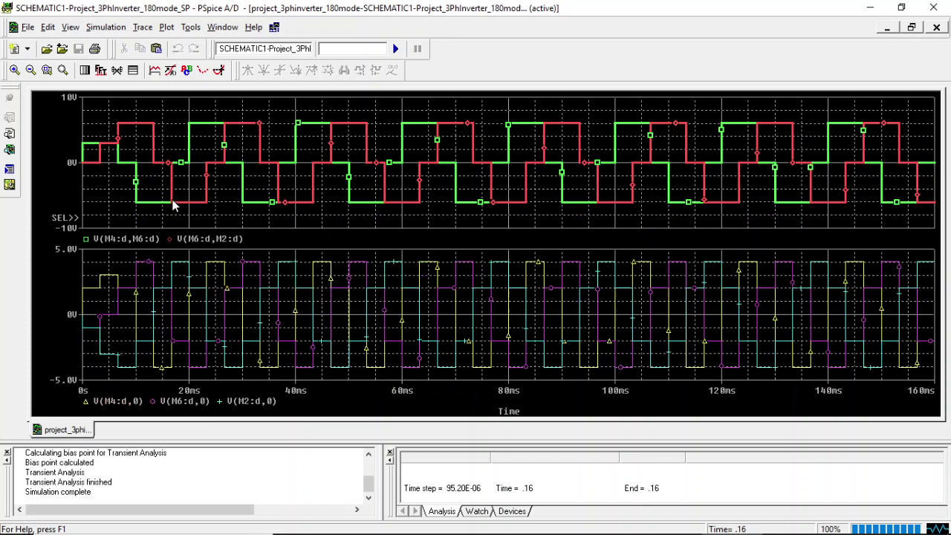
key(ctrl+v)
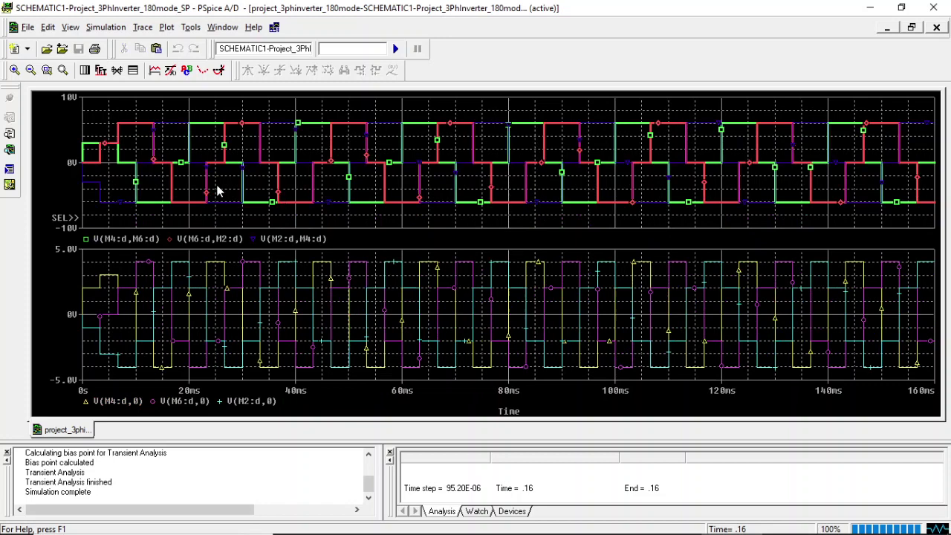
right_click(169, 123)
click(187, 144)
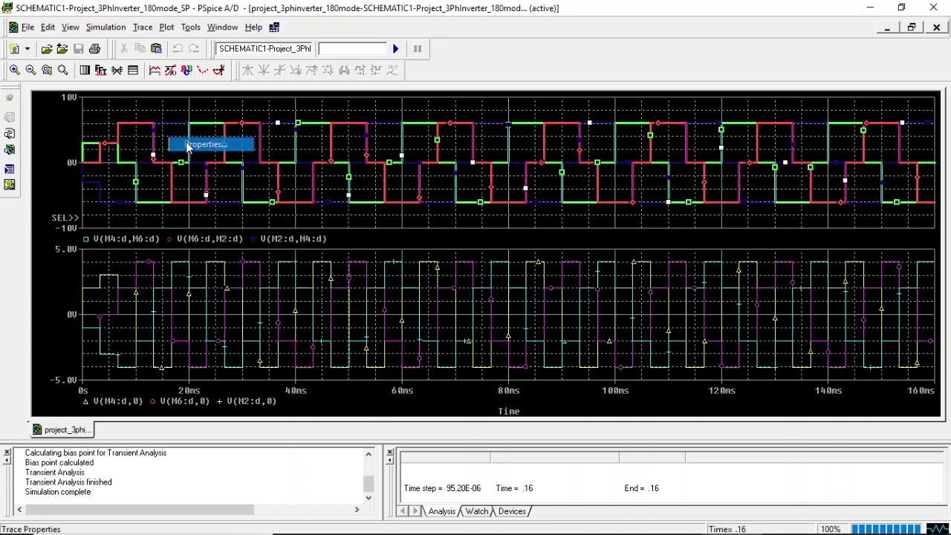
click(121, 77)
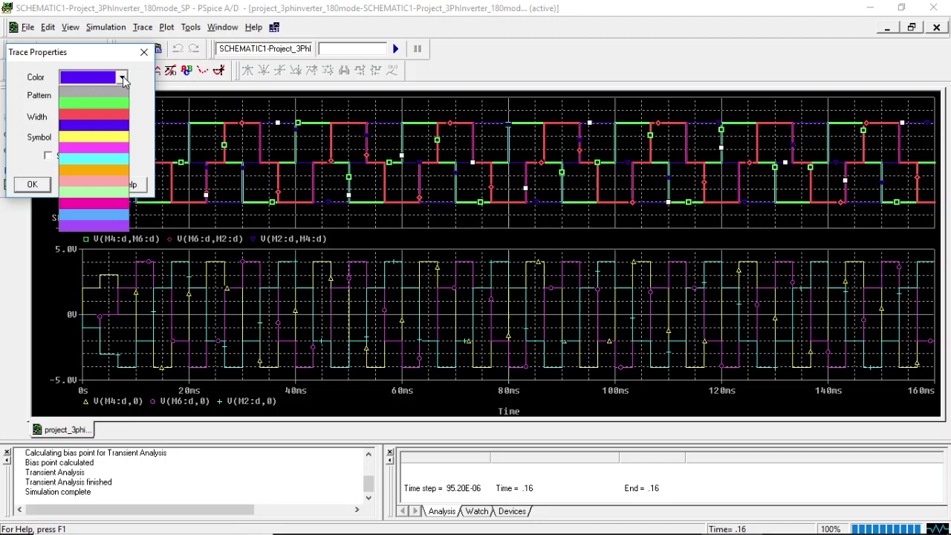
click(106, 170)
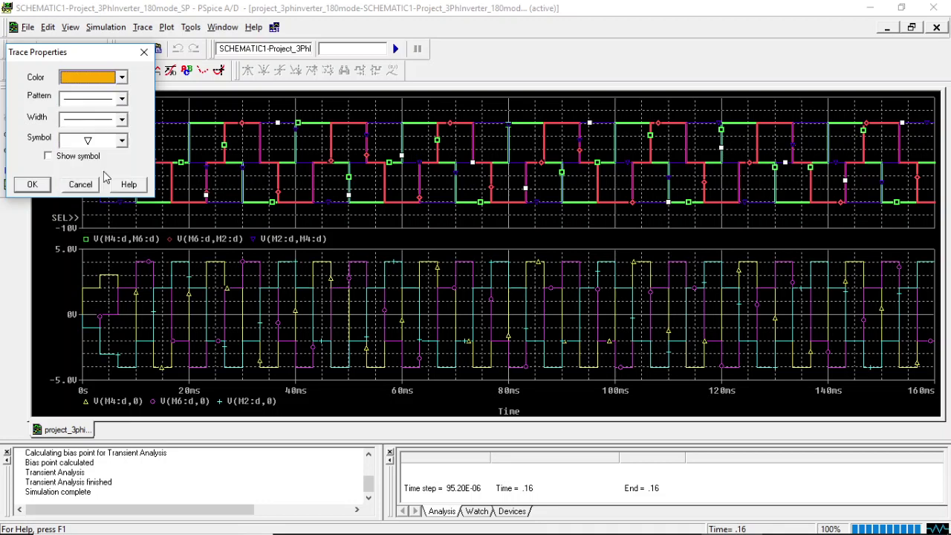
click(121, 119)
click(112, 158)
click(36, 186)
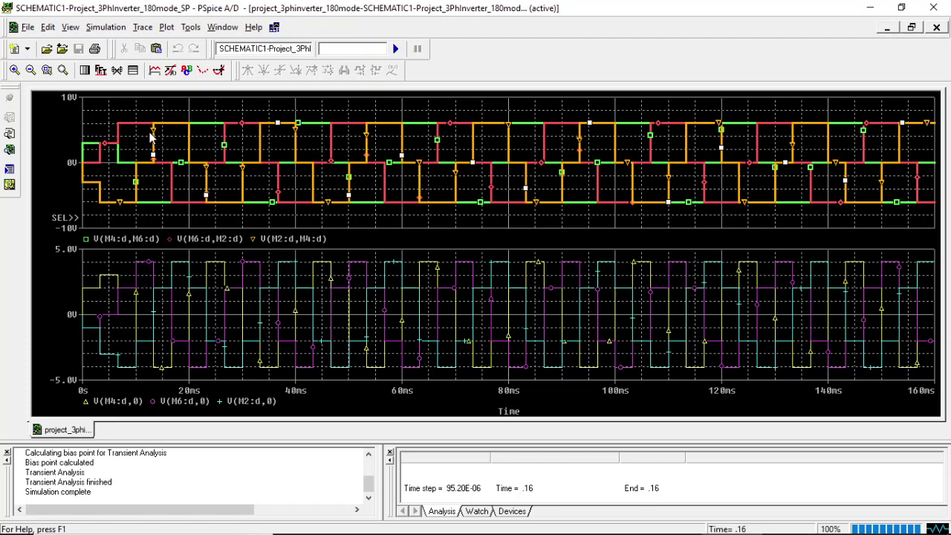
Add a new top plot and move the V(M4:d,0) trace into it.
click(165, 27)
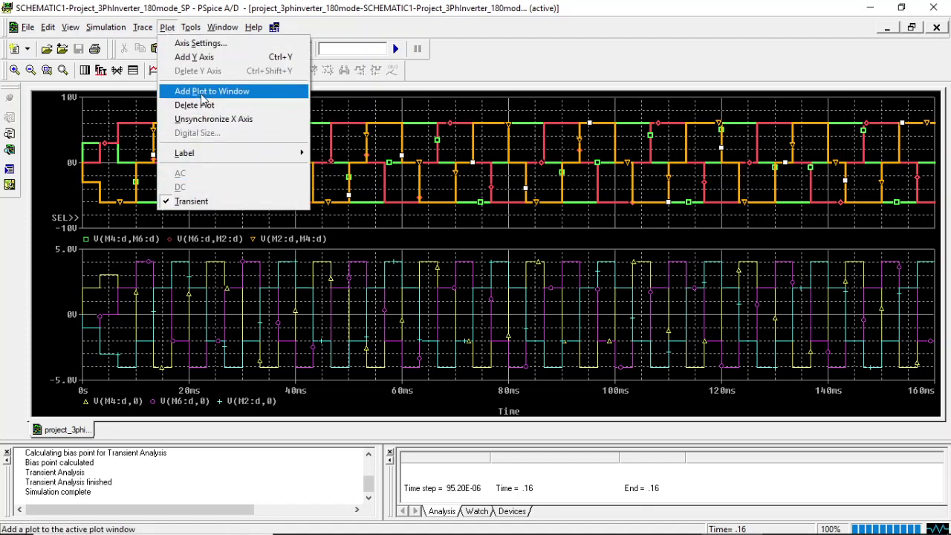
click(201, 92)
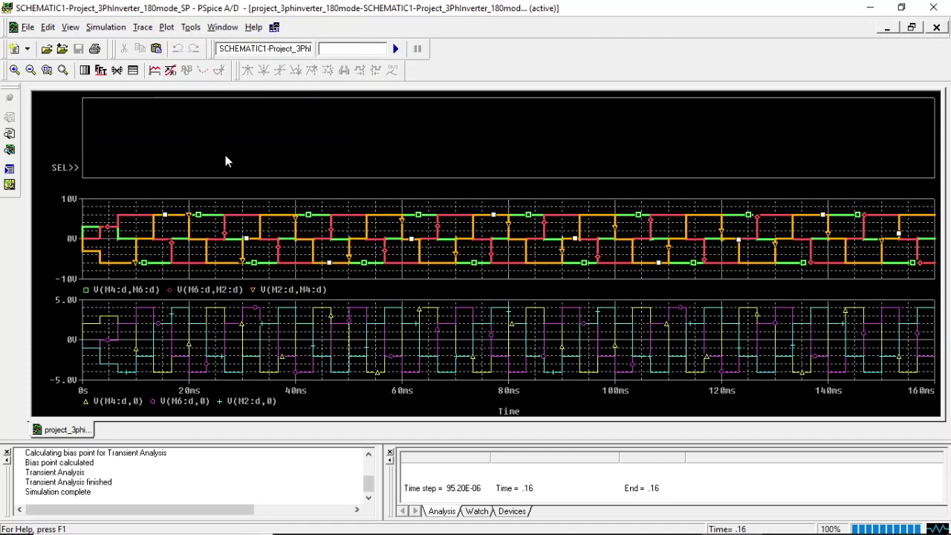
click(117, 401)
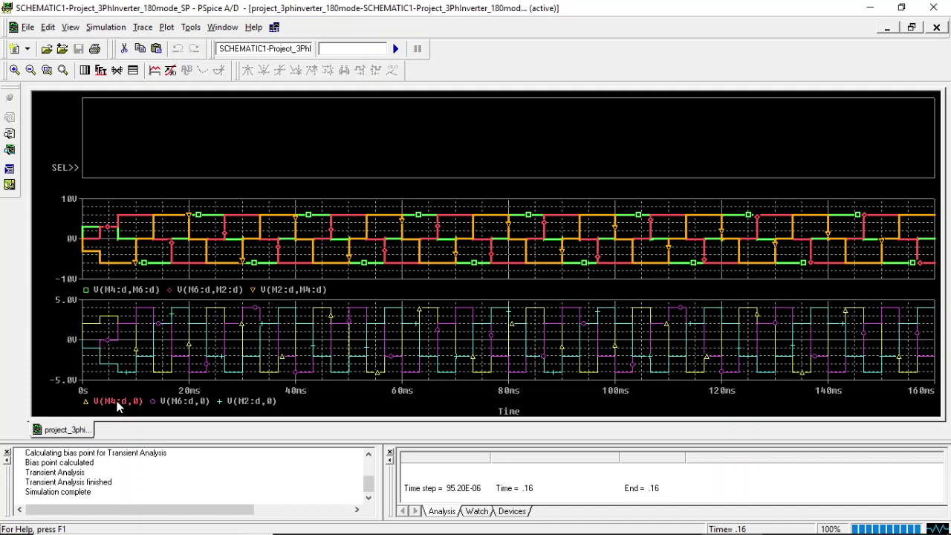
key(ctrl+x)
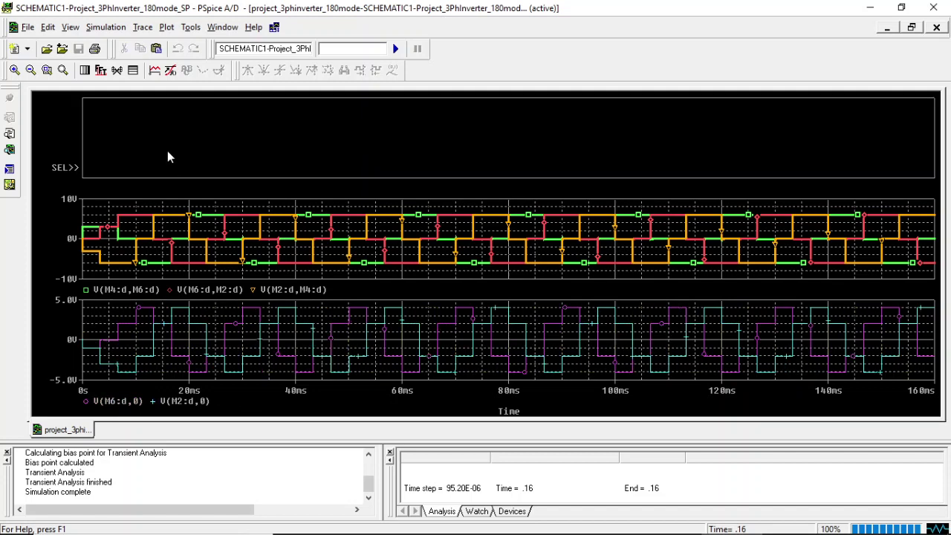
key(ctrl+v)
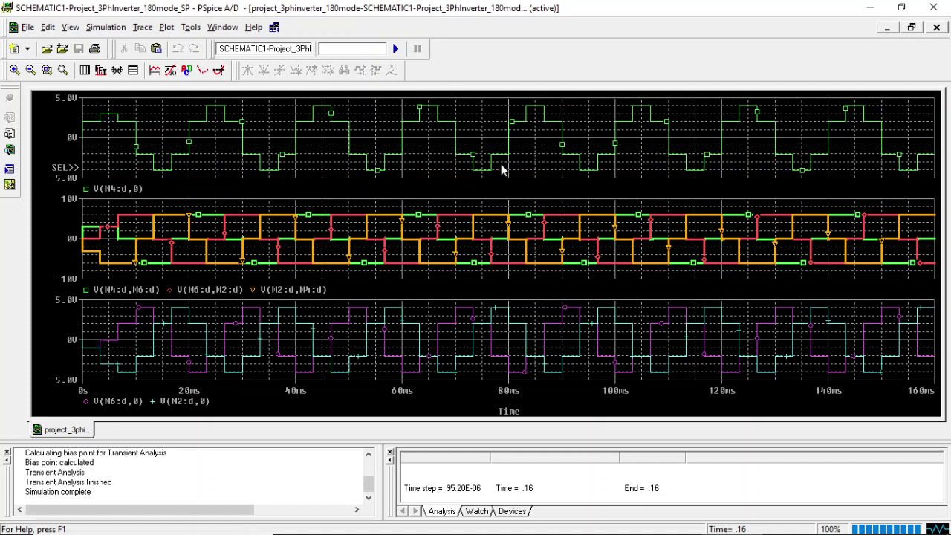
Give the green V(M4:d,0) trace in the top plot a thicker line width.
right_click(243, 126)
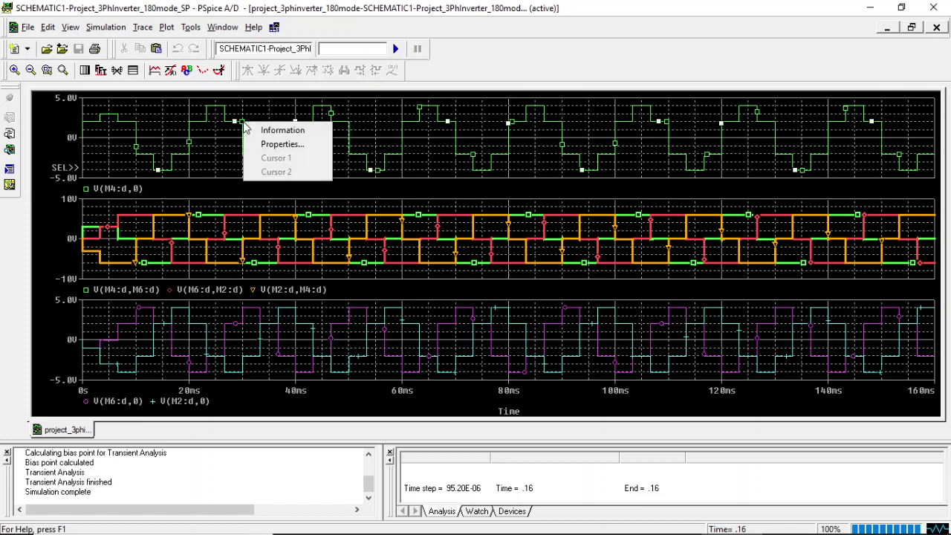
click(280, 144)
click(122, 121)
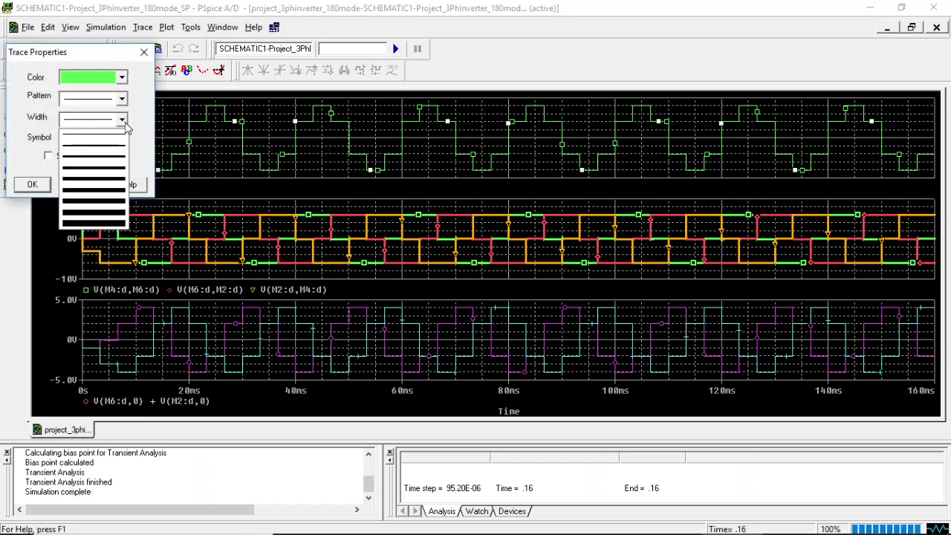
click(117, 150)
click(32, 184)
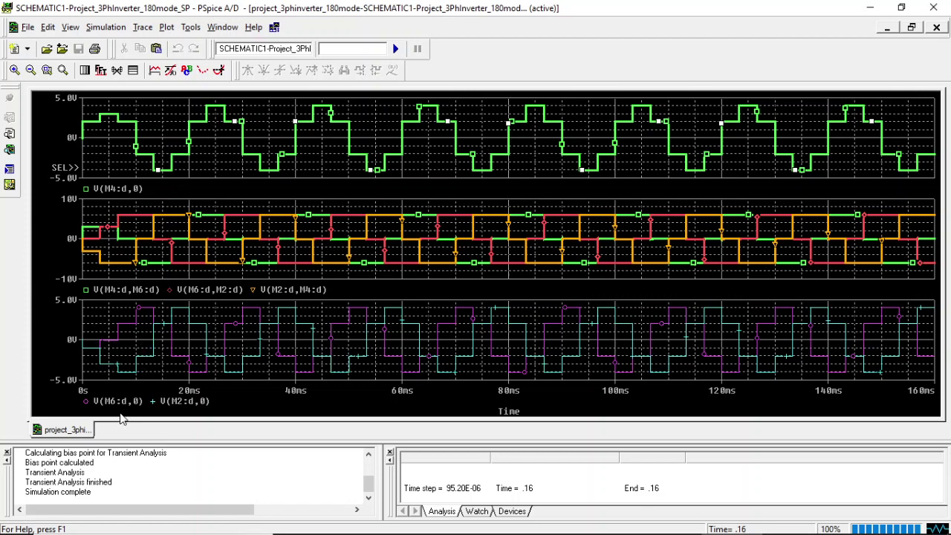
click(118, 190)
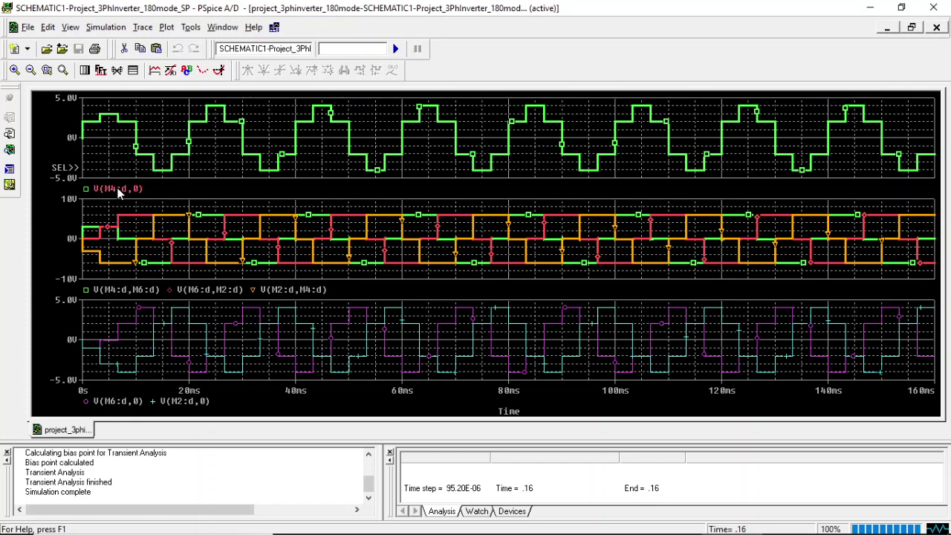
Paste V(M4:d,0) into the bottom plot and give it a thick line width.
click(267, 365)
key(ctrl+v)
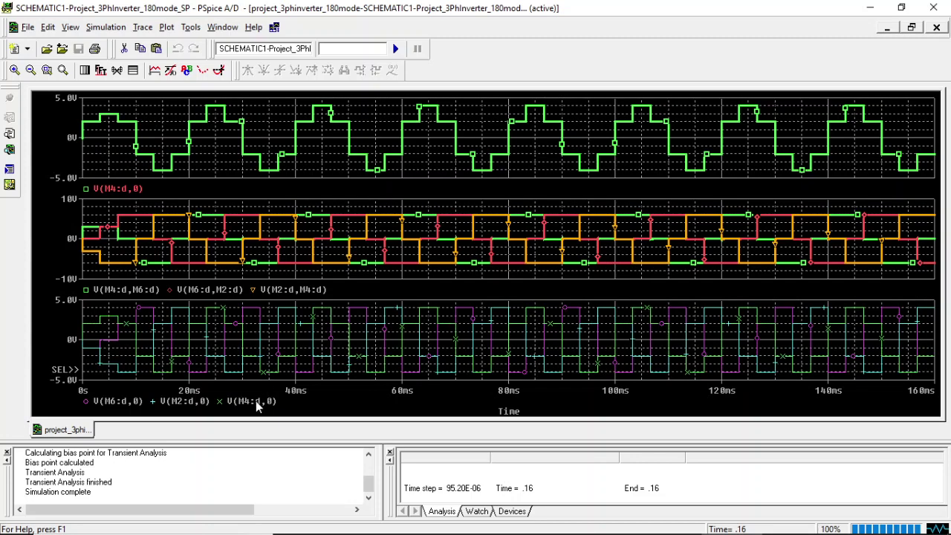
right_click(108, 324)
click(151, 335)
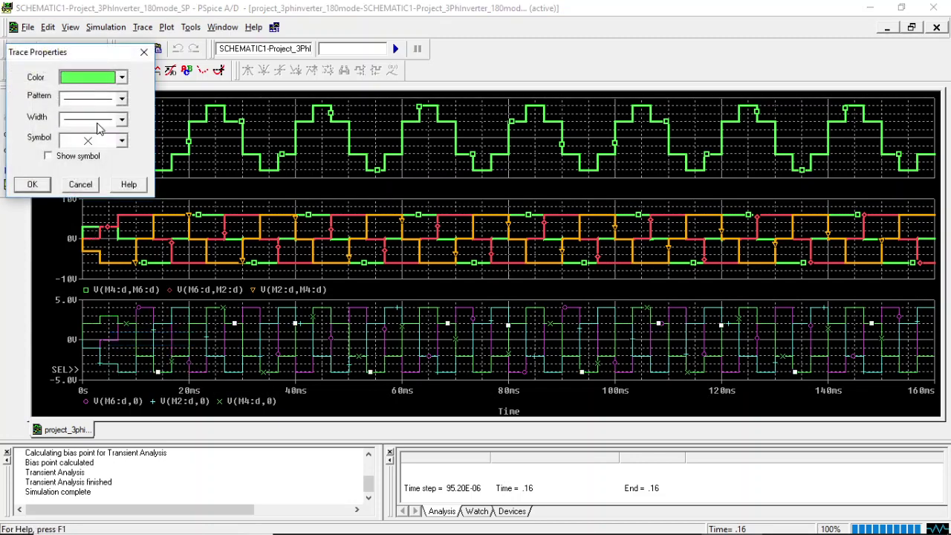
click(121, 119)
click(110, 159)
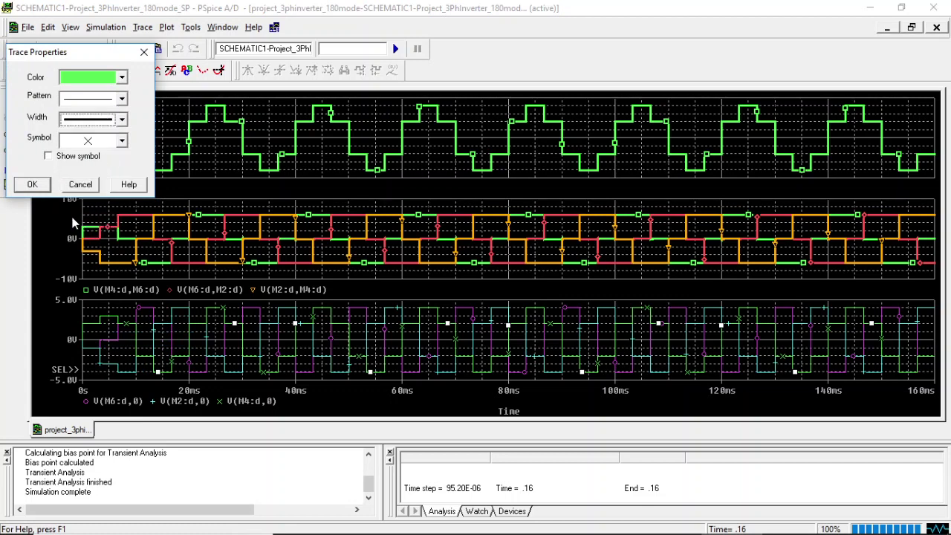
click(32, 185)
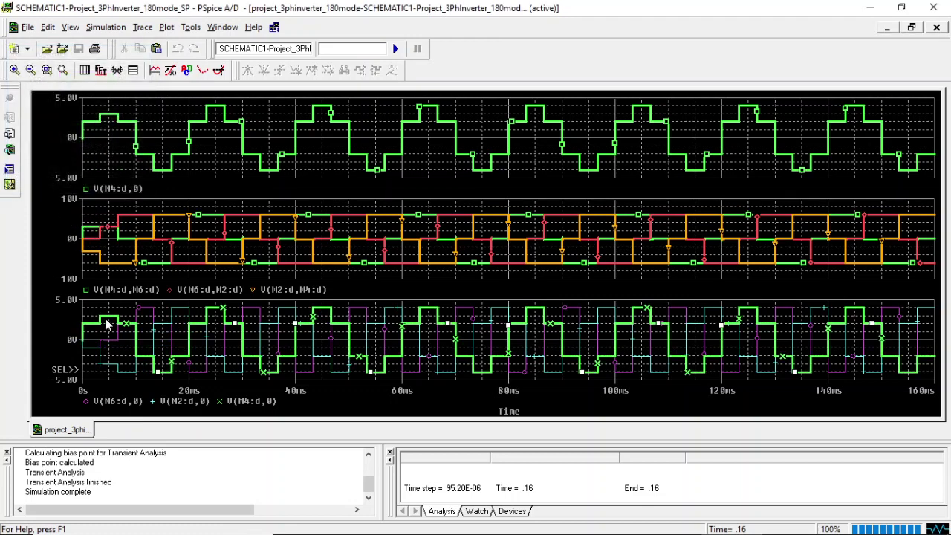
Thicken the magenta trace and the cyan V(M2:d,0) trace in the bottom plot.
right_click(148, 309)
click(171, 328)
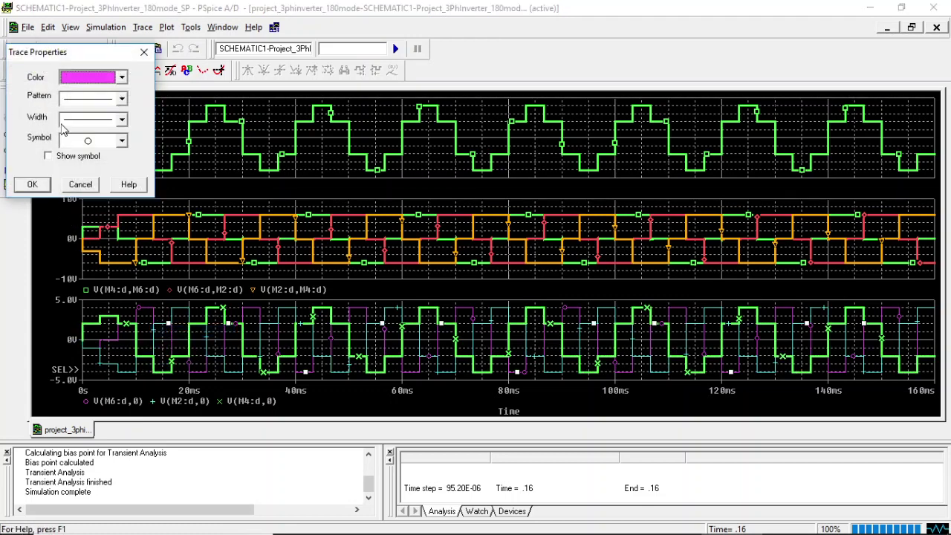
click(121, 119)
click(108, 159)
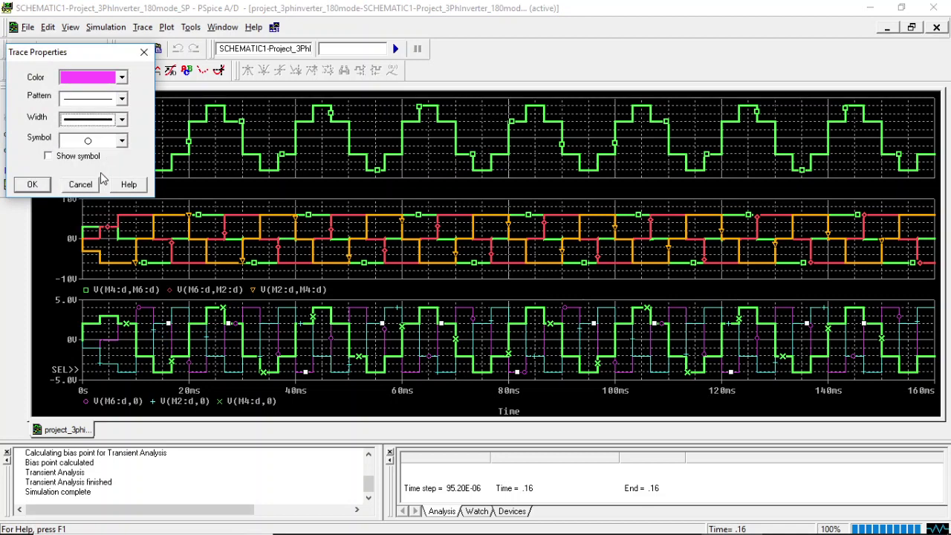
click(33, 184)
right_click(184, 310)
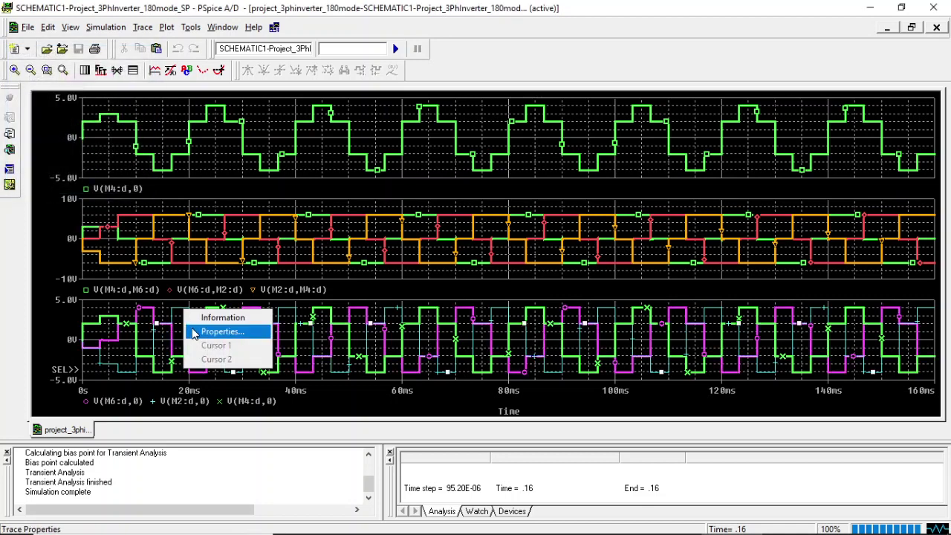
click(197, 331)
click(120, 119)
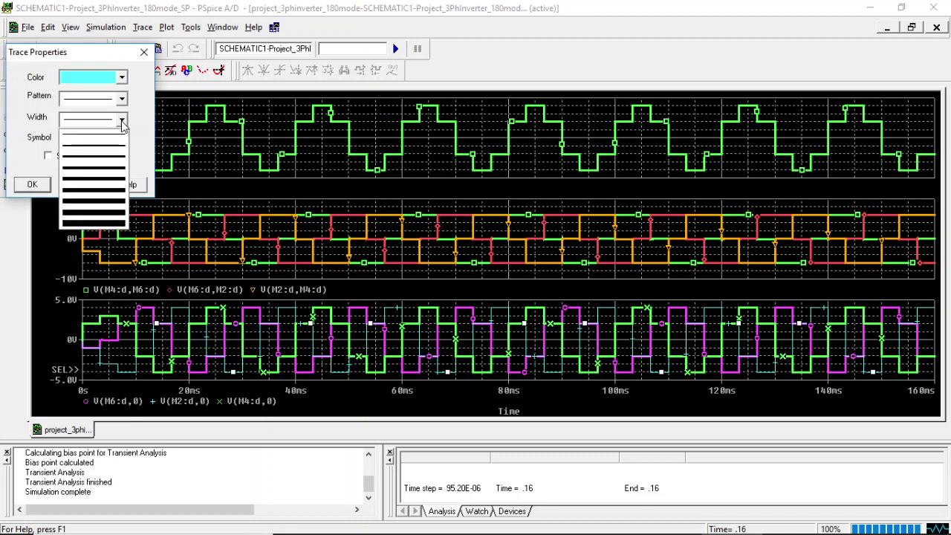
click(115, 158)
click(35, 186)
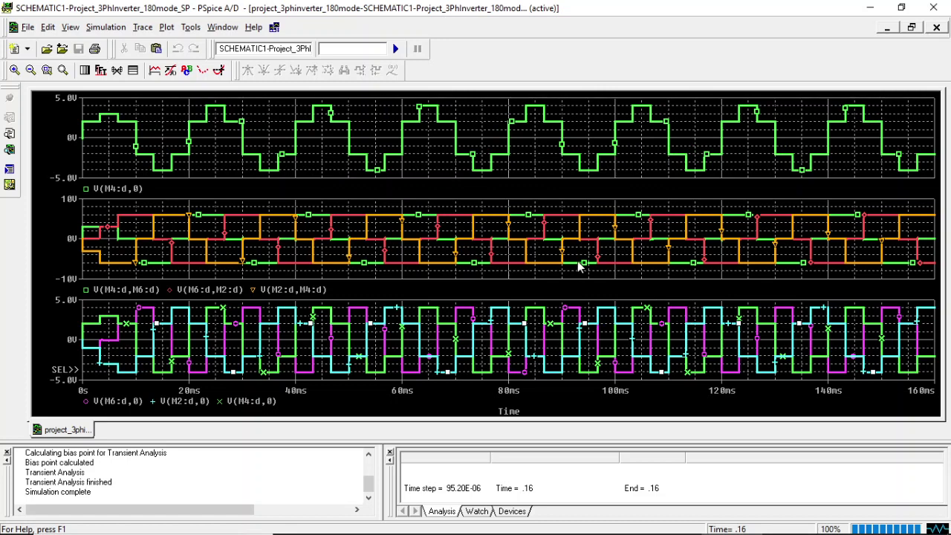
click(873, 11)
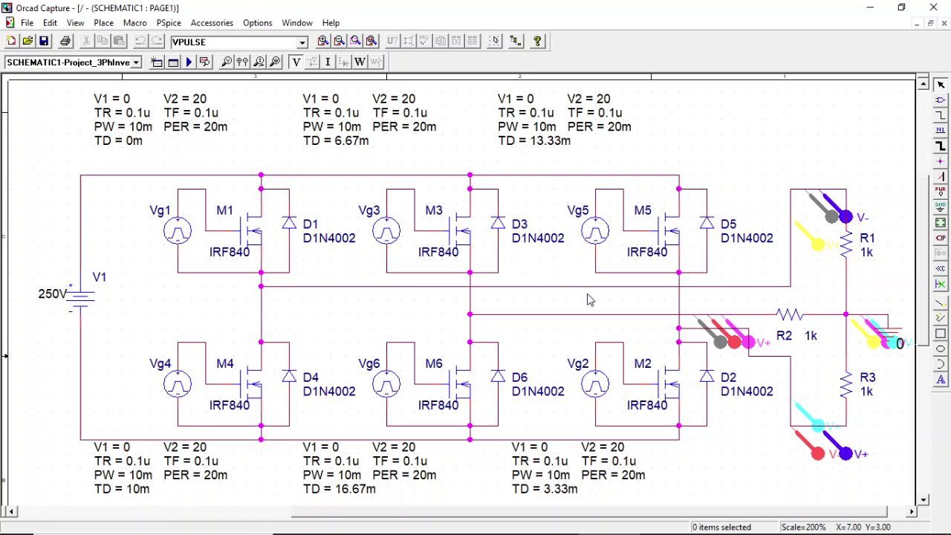
mouse_move(695, 528)
click(730, 522)
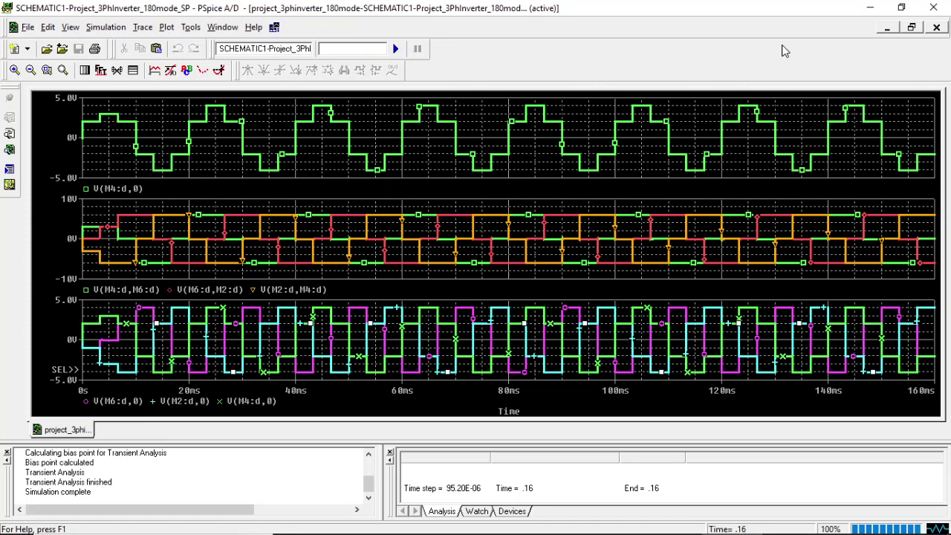
Present PowerPoint slide 4, the 120°-mode voltage waveform figure, as a full-screen slide show.
click(872, 11)
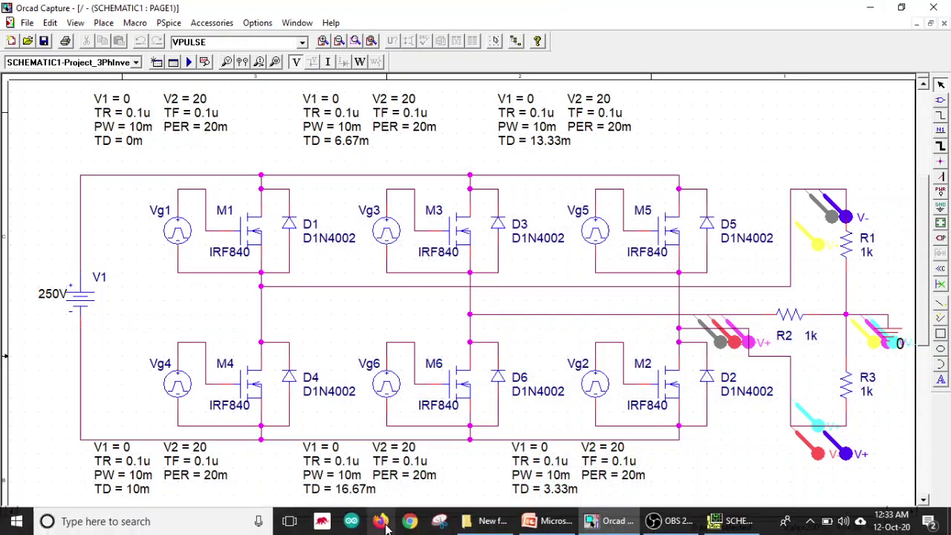
click(320, 530)
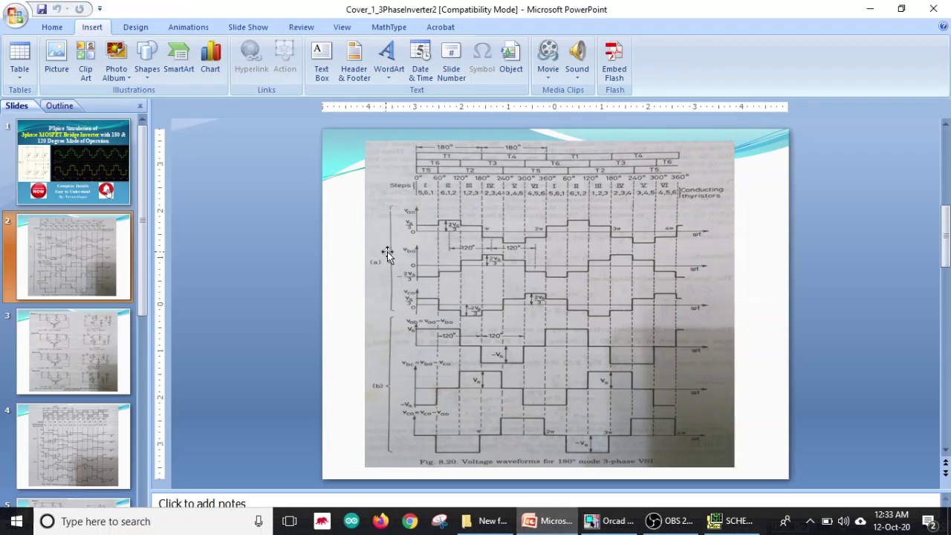
click(69, 426)
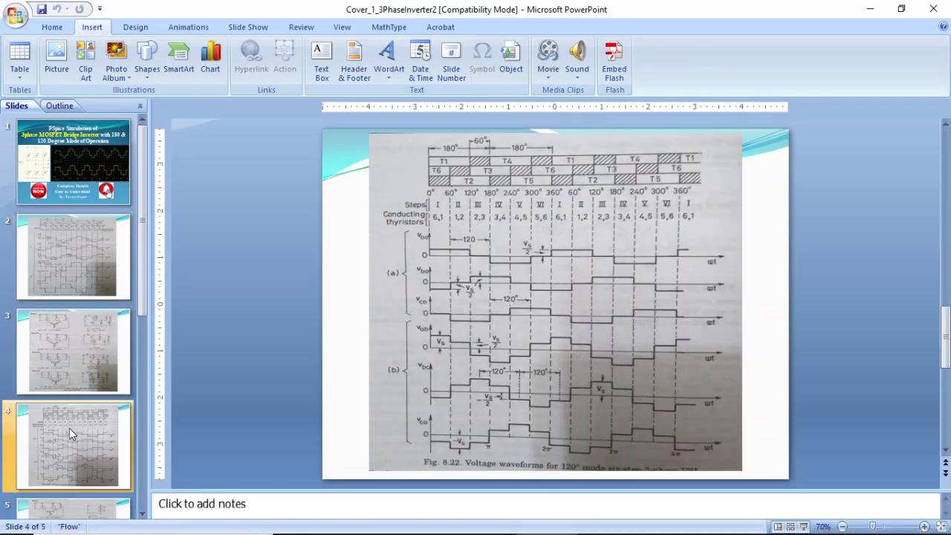
click(803, 526)
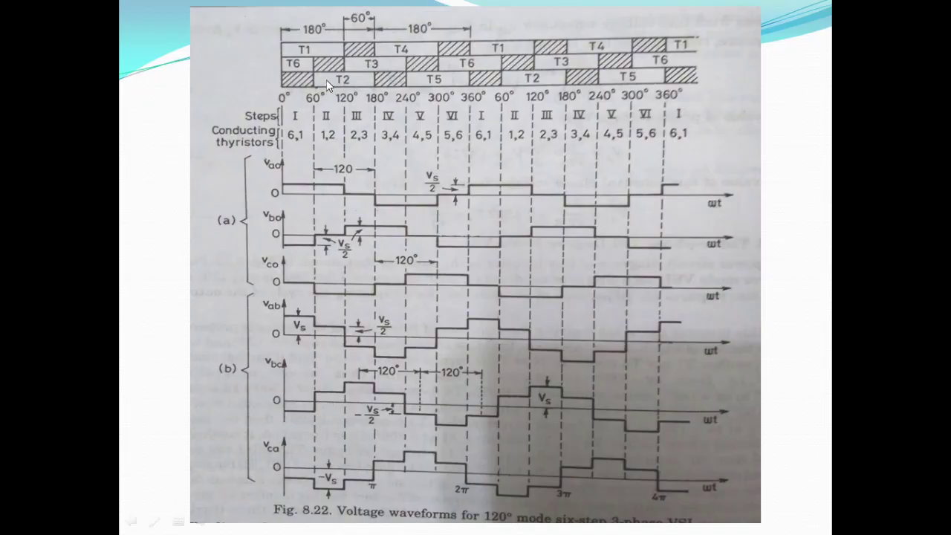